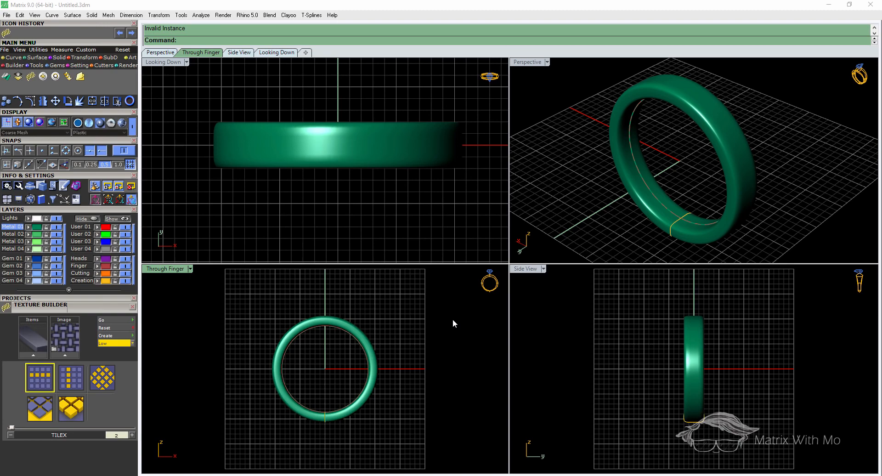
Step: Load the plain ring band into the Texture Builder as its item and choose the Marble image as the texture
left_click(350, 322)
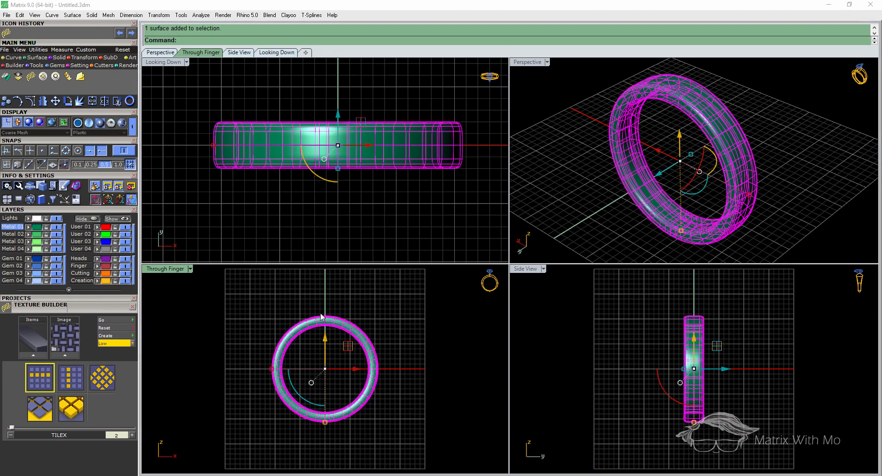
left_click(33, 355)
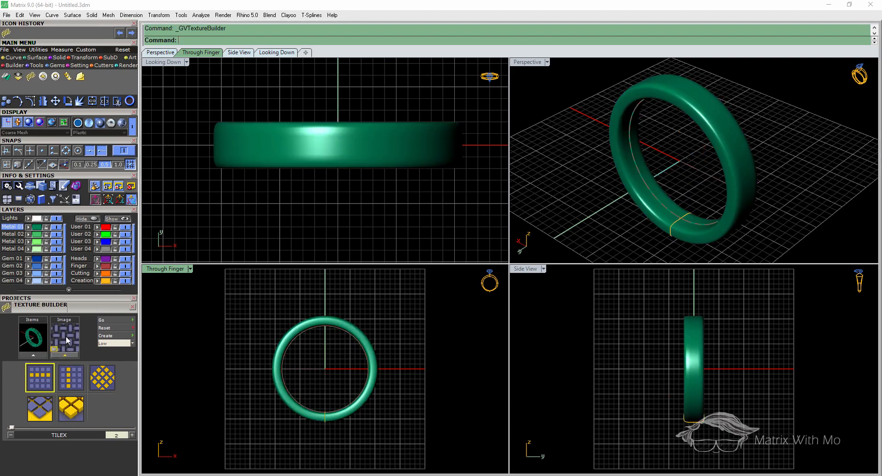
left_click(66, 336)
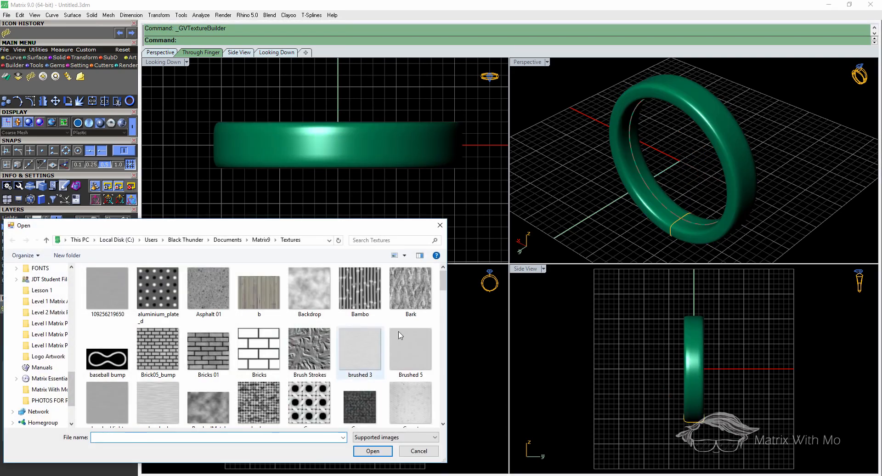
left_click_drag(443, 280, 439, 344)
left_click(273, 386)
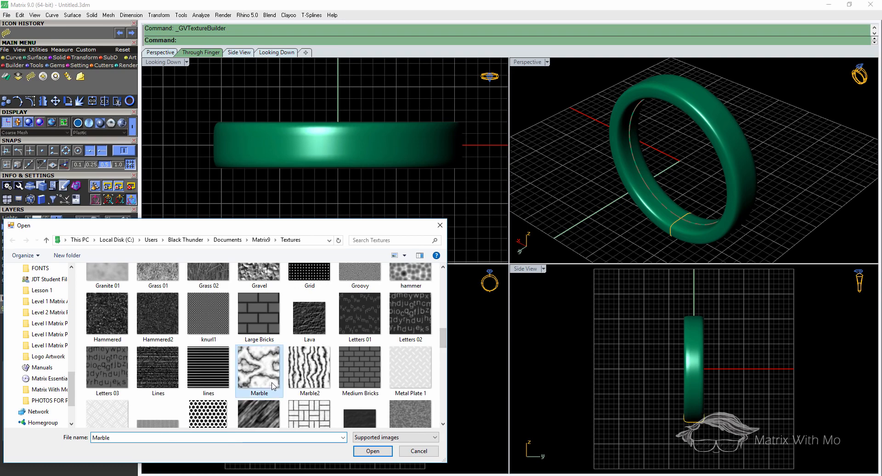
left_click(373, 450)
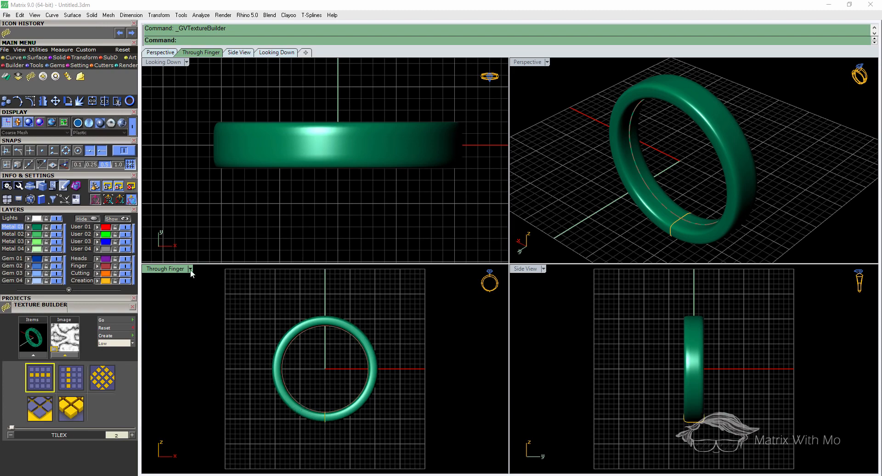
Step: Reload the band as the Texture Builder item to preview the marble texture and set its quality to High
left_click(264, 143)
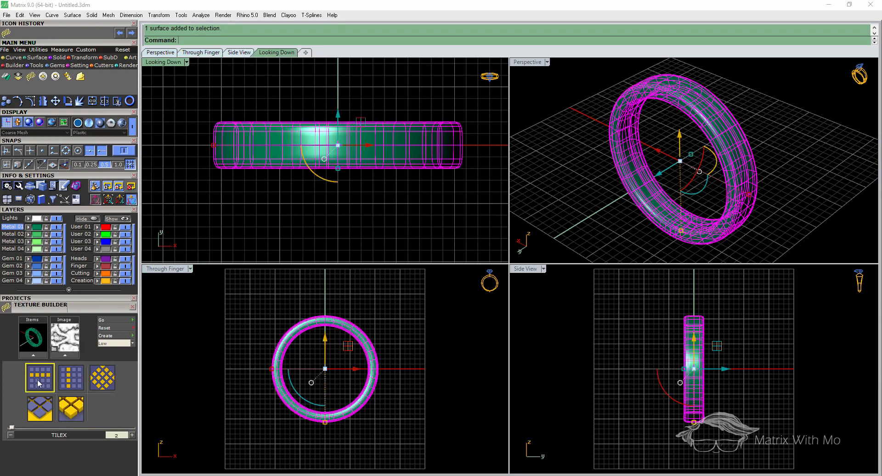
left_click(34, 355)
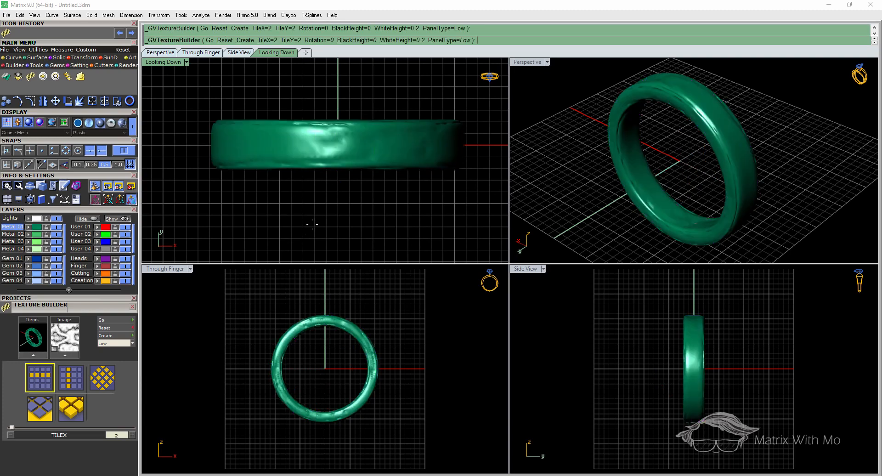
left_click(132, 343)
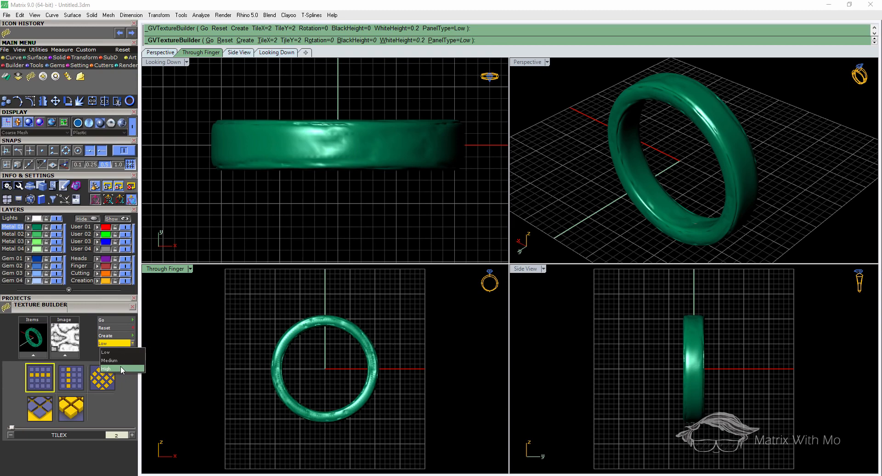
left_click(121, 368)
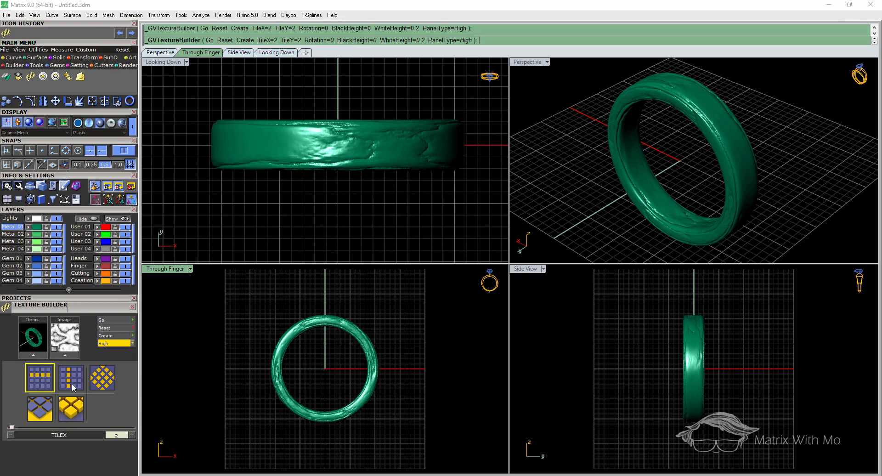
Step: Set the texture tiling to 5 in X and 10 in Y, with a rotation of 25
left_click_drag(12, 428, 20, 429)
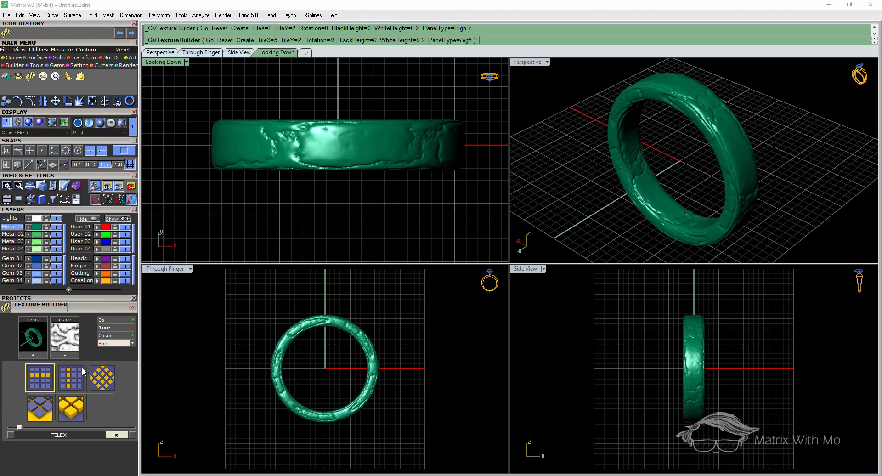
left_click(68, 380)
left_click_drag(11, 427, 32, 428)
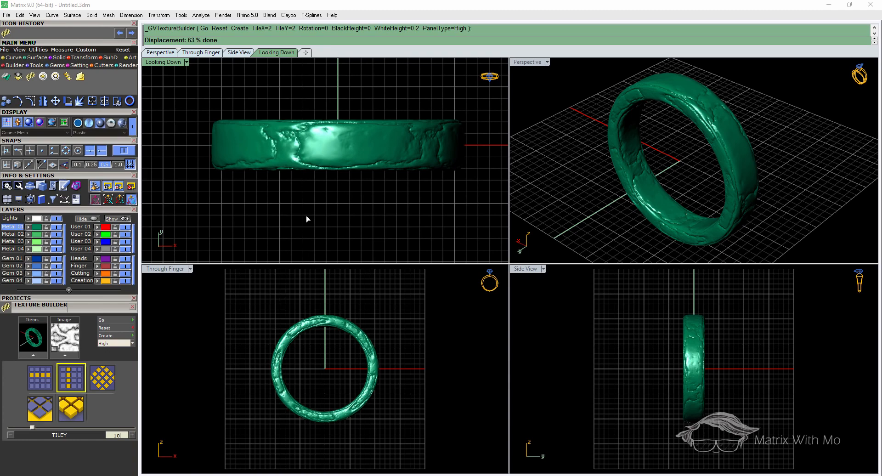
left_click(192, 322)
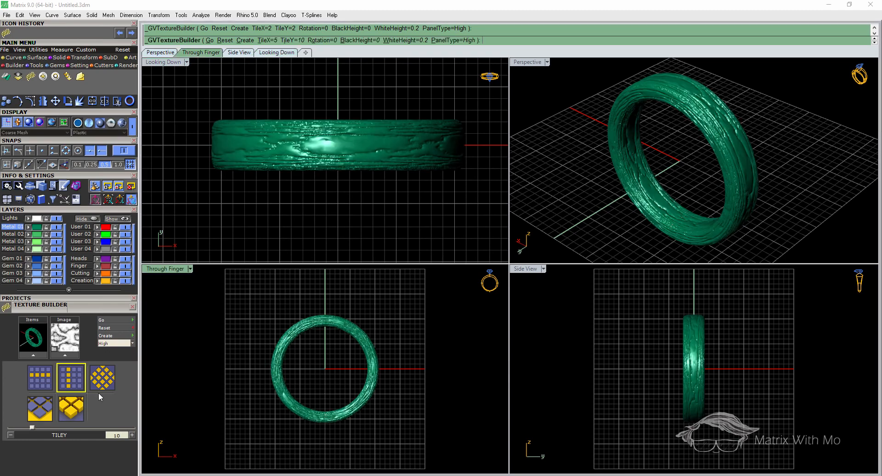
left_click(101, 386)
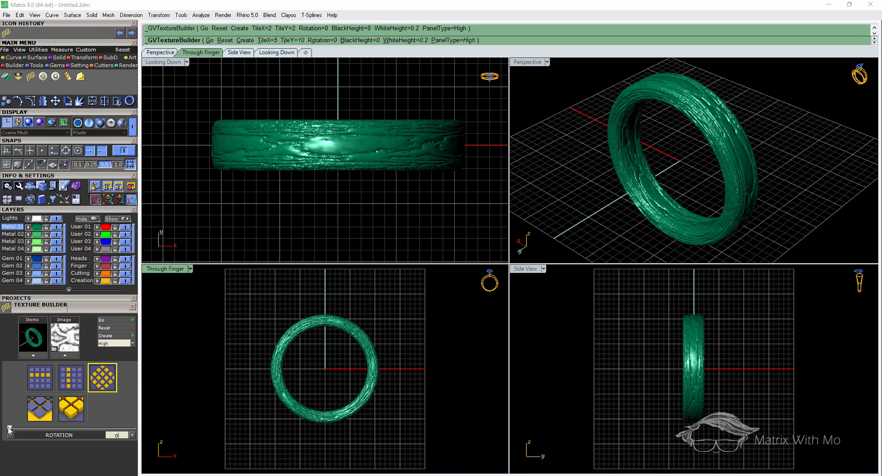
left_click_drag(9, 428, 24, 429)
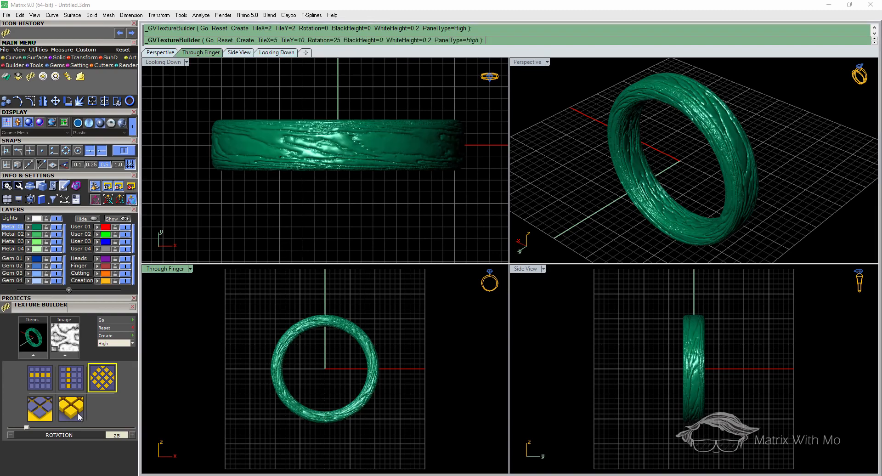
Step: Set the texture's black height to -0.1 mm and its white height to 0.3 mm
left_click(52, 416)
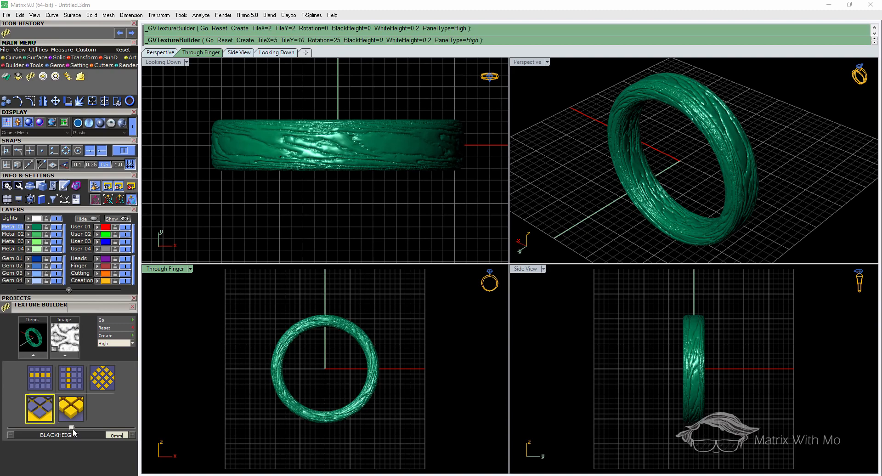
left_click_drag(73, 428, 68, 428)
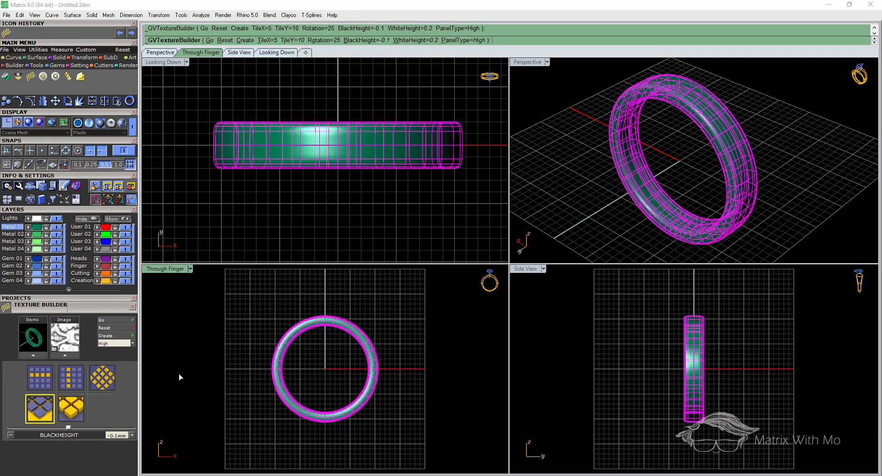
left_click(82, 399)
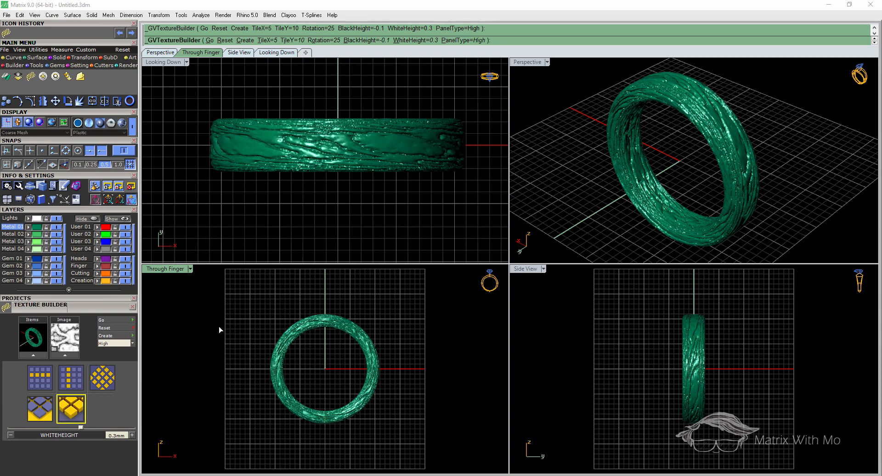
Step: Enlarge the perspective view of the textured ring and commit the texture to create the mesh
double_click(527, 63)
right_click_drag(685, 228, 478, 243)
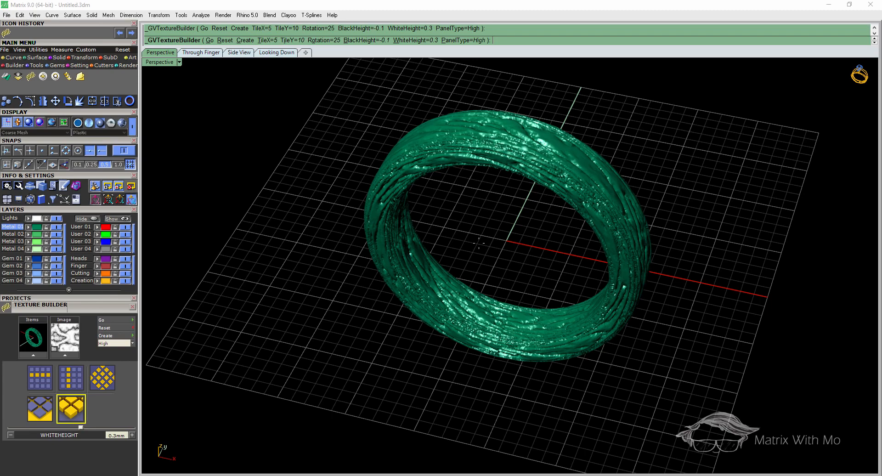
right_click_drag(479, 243, 498, 242)
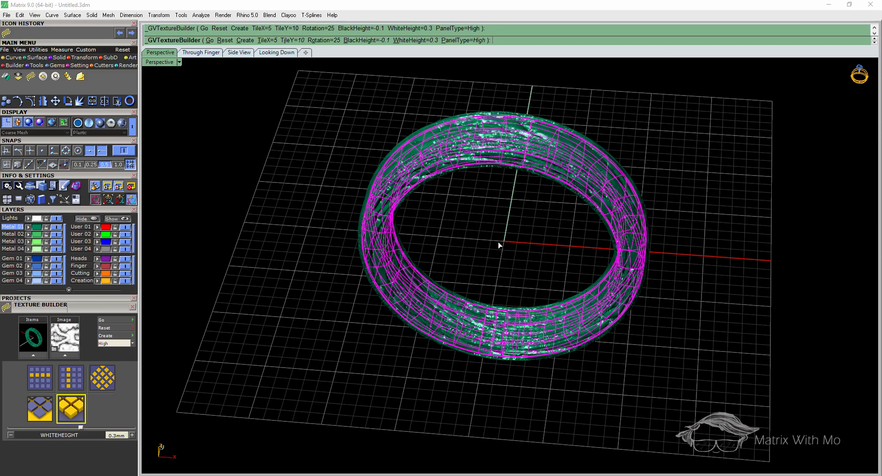
key("Return")
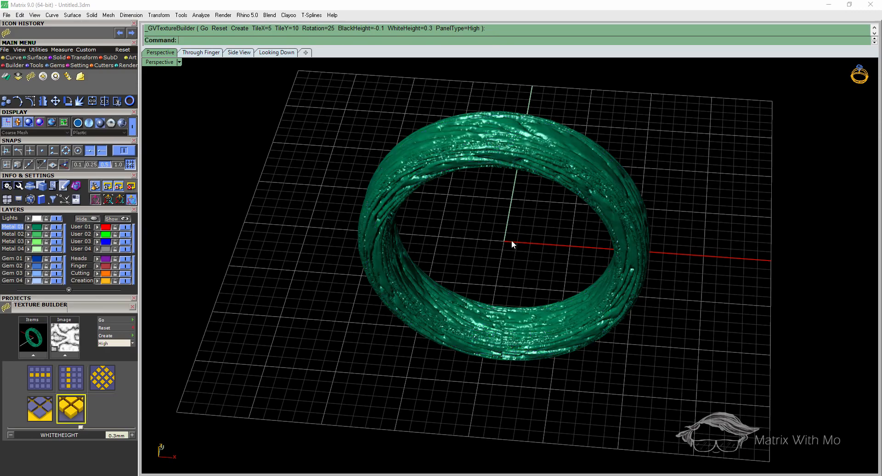
Step: Slide the textured mesh off the original band along the Y axis, and undo that move
right_click_drag(512, 240, 465, 242)
left_click(559, 186)
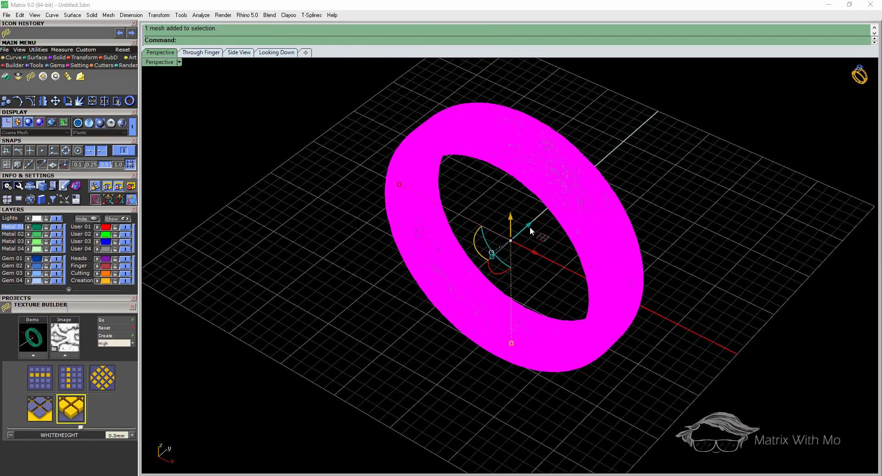
left_click_drag(528, 226, 581, 177)
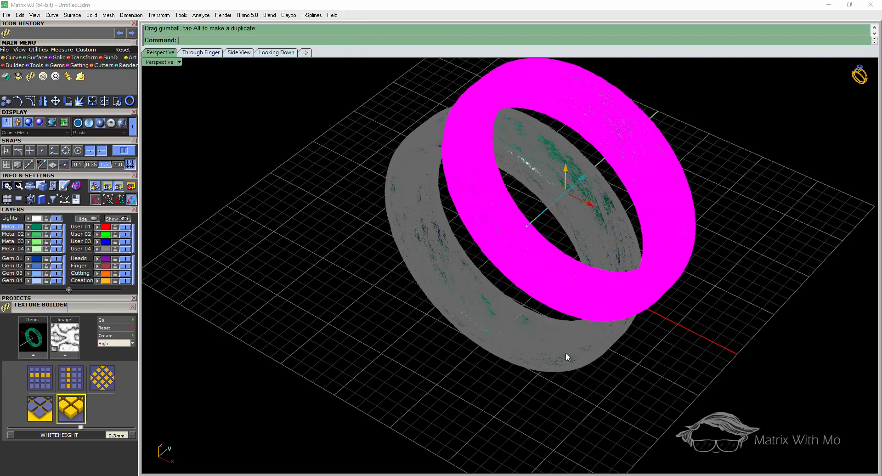
left_click(615, 386)
right_click_drag(615, 386, 609, 369)
key("ctrl+z")
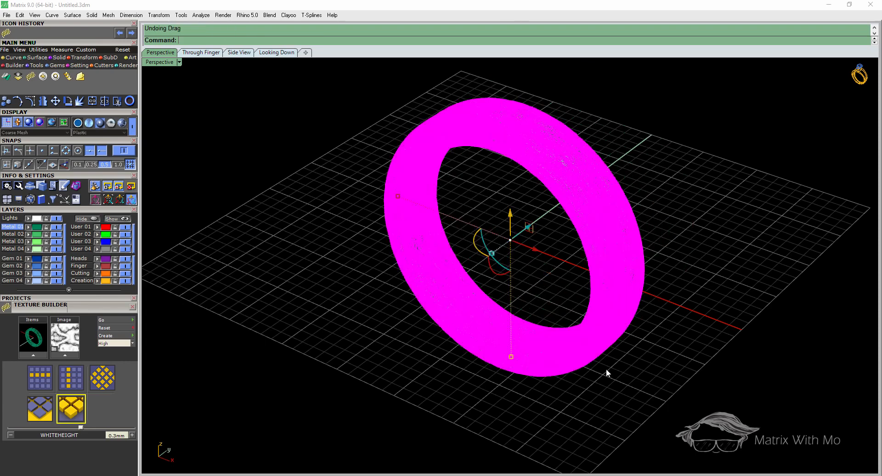
left_click(463, 363)
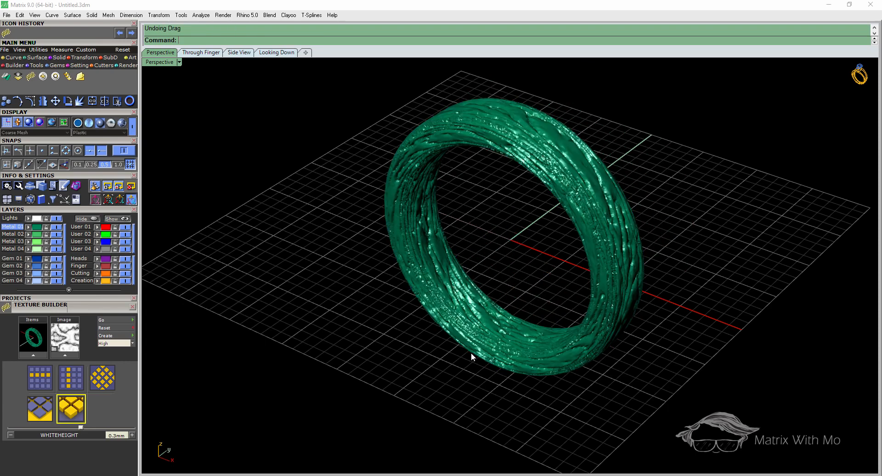
Step: Assign the textured ring mesh to the Metal 02 layer and make Metal 02 the current layer
left_click(463, 333)
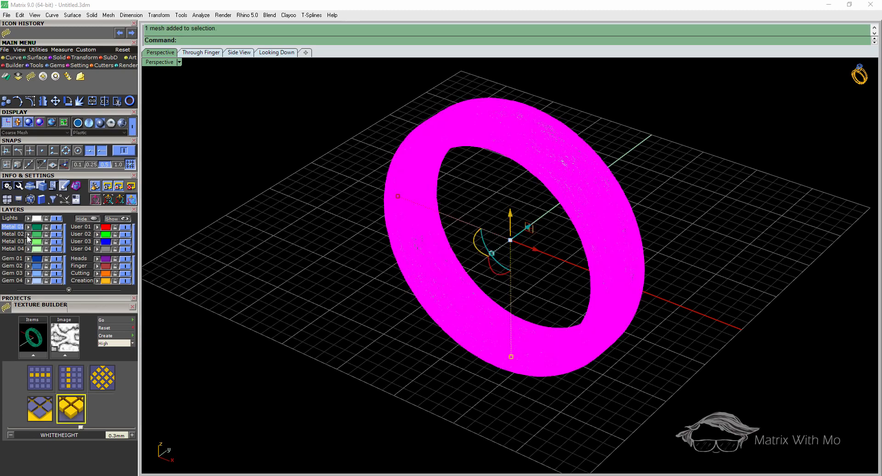
left_click(234, 259)
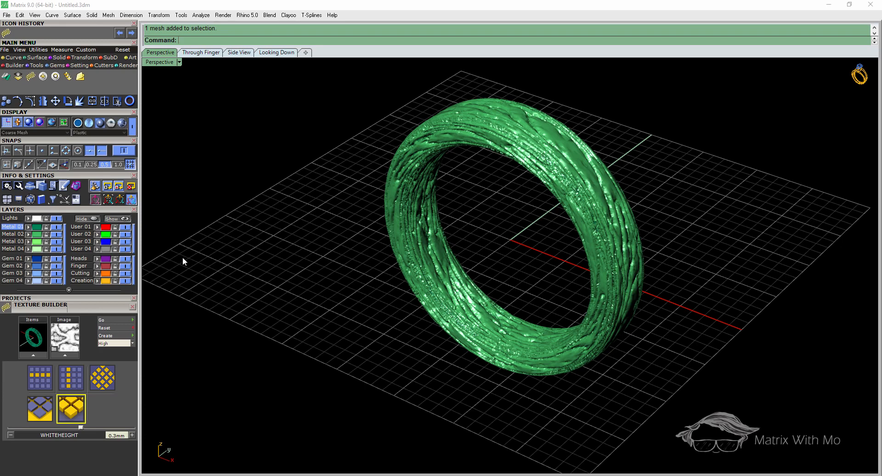
left_click(20, 233)
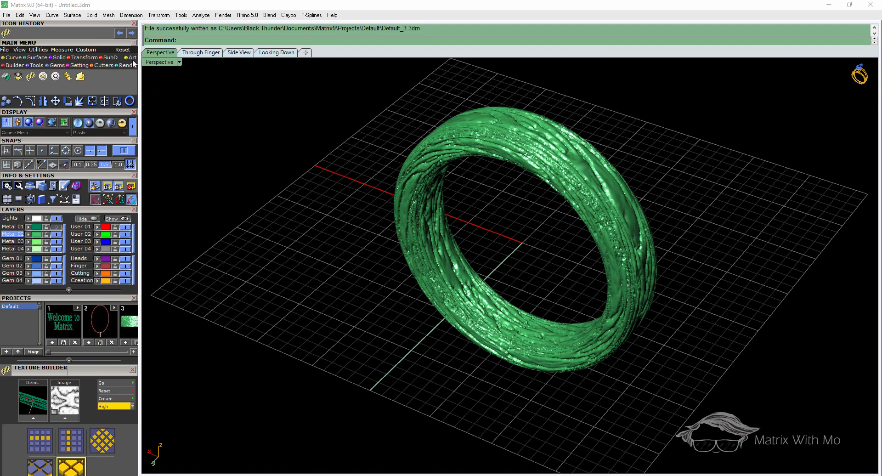
Step: Start Clayoo sculpting on the textured ring mesh
left_click(55, 76)
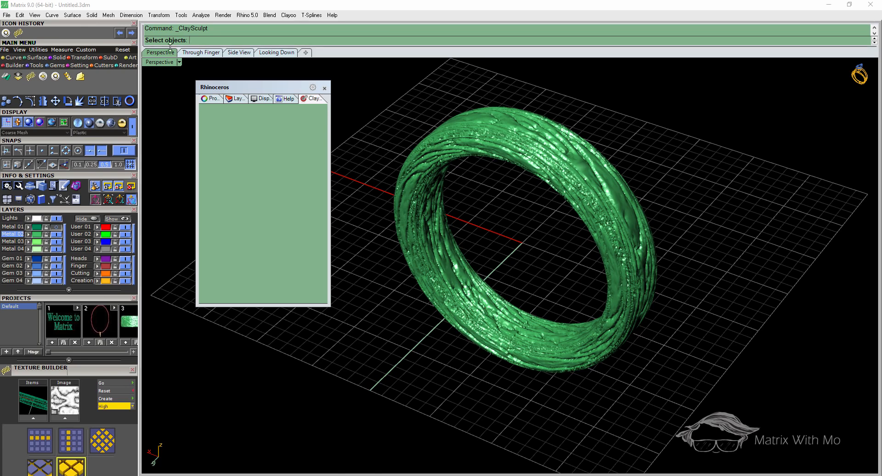
left_click(505, 123)
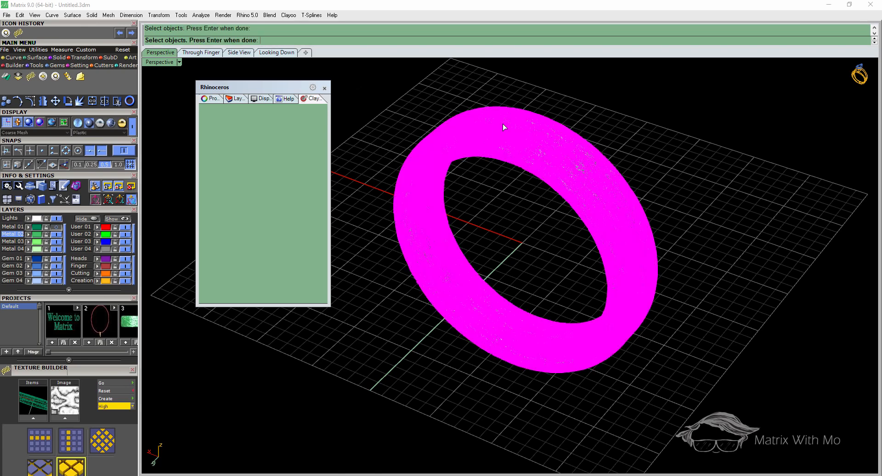
key("Return")
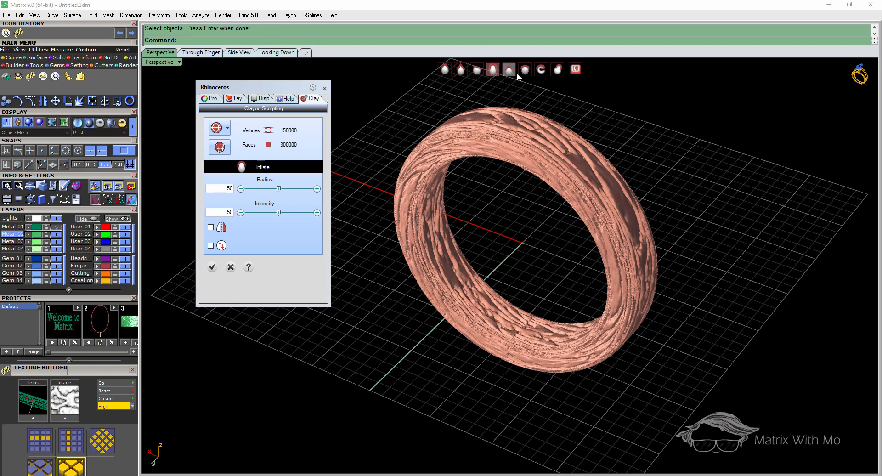
Step: Set up the Smooth sculpting brush with a radius of 41 and turn on symmetry for the ring
left_click(445, 72)
left_click(461, 72)
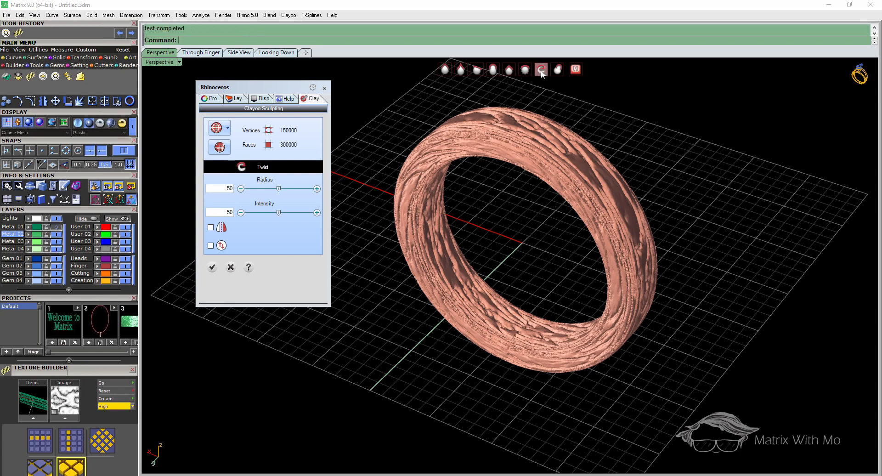
left_click(555, 72)
left_click(528, 71)
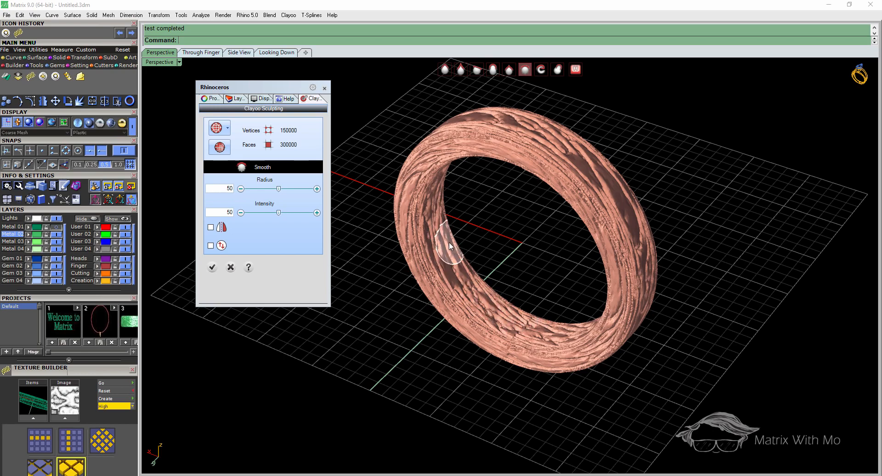
right_click_drag(451, 243, 473, 245)
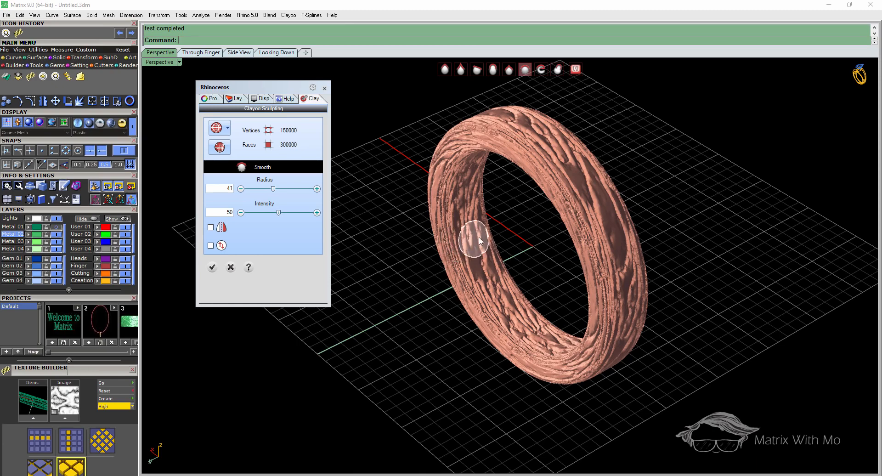
left_click(211, 227)
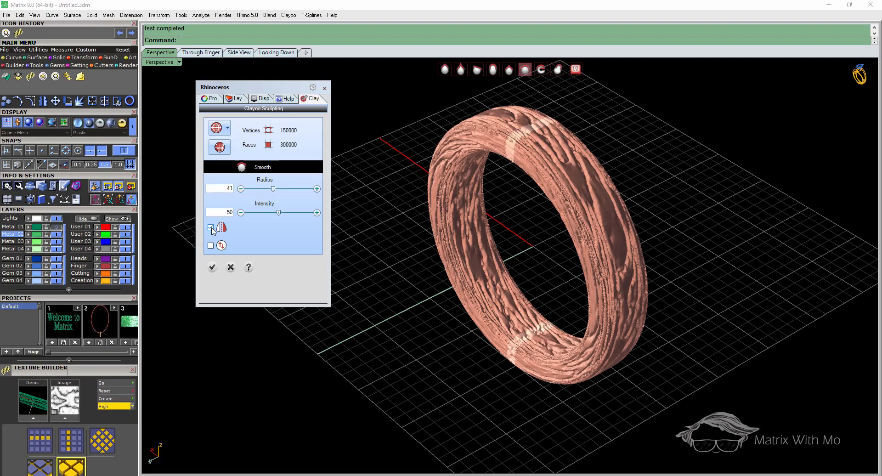
mouse_move(366, 315)
right_mouse_down()
mouse_move(468, 307)
mouse_move(357, 271)
mouse_move(478, 257)
right_mouse_up()
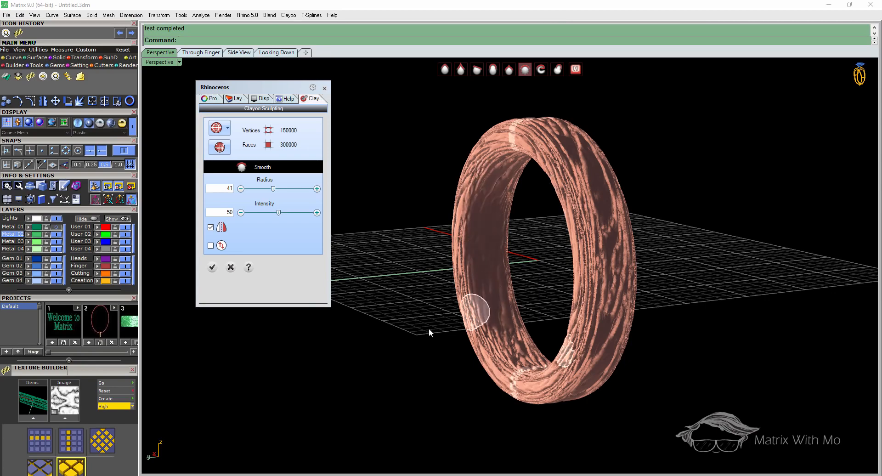
Step: Smooth away the texture on the ring's inner surface all the way around with the Smooth brush, raising its intensity to 62
mouse_move(429, 328)
right_mouse_down()
mouse_move(414, 357)
mouse_move(465, 388)
mouse_move(480, 318)
right_mouse_up()
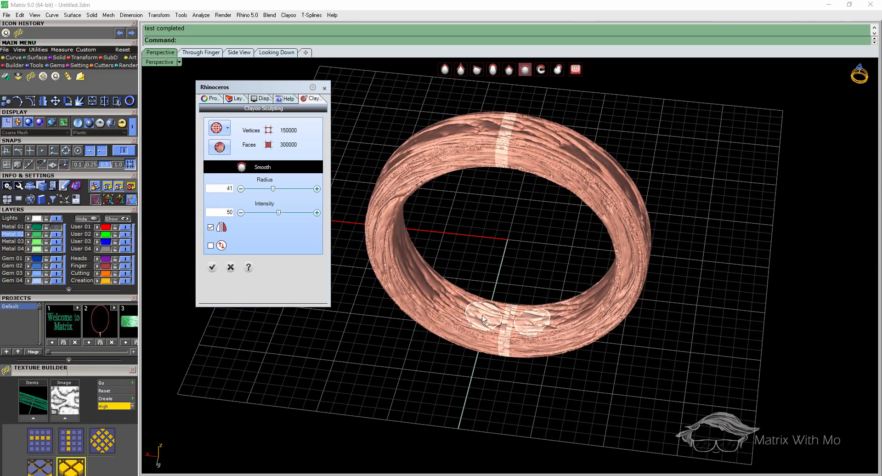
mouse_move(483, 317)
left_mouse_down()
mouse_move(443, 296)
mouse_move(471, 313)
left_mouse_up()
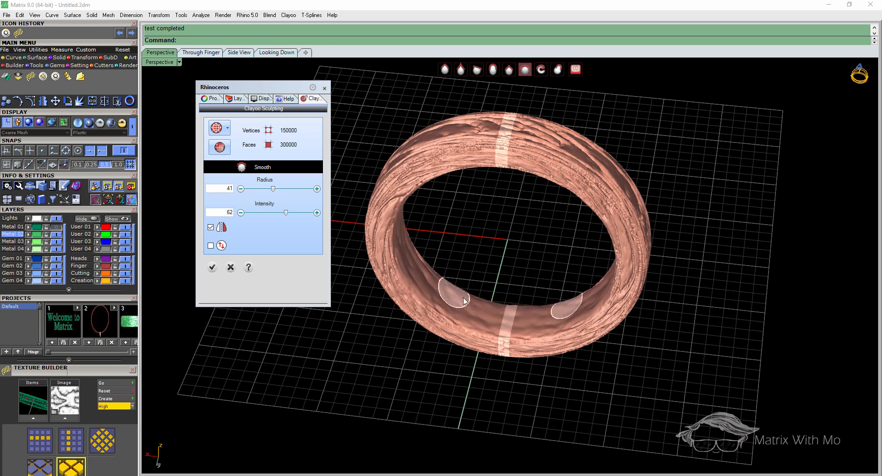
right_click_drag(480, 298, 533, 215)
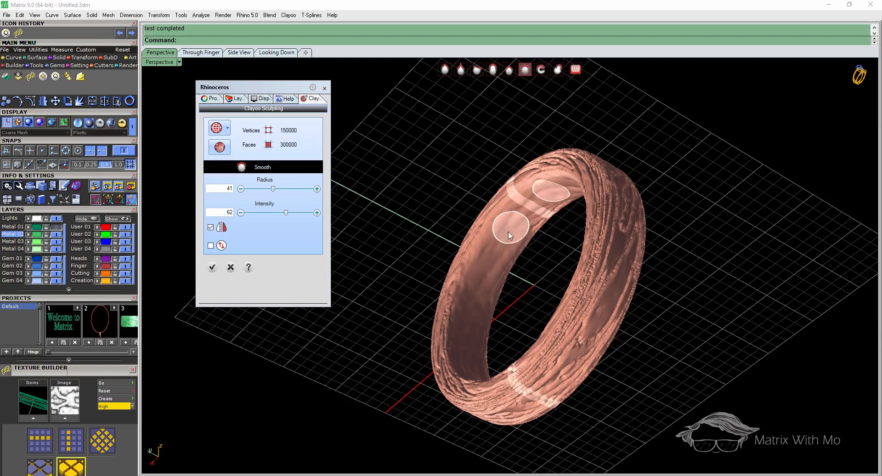
right_click_drag(675, 250, 445, 259)
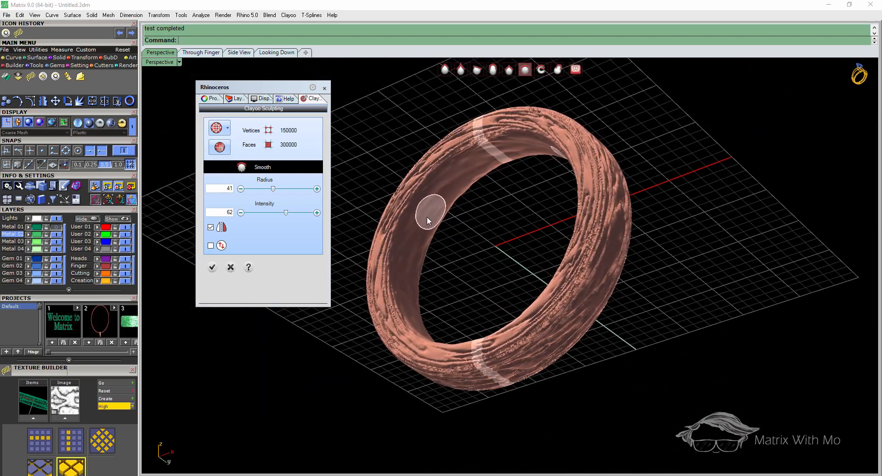
right_click_drag(463, 174, 442, 196)
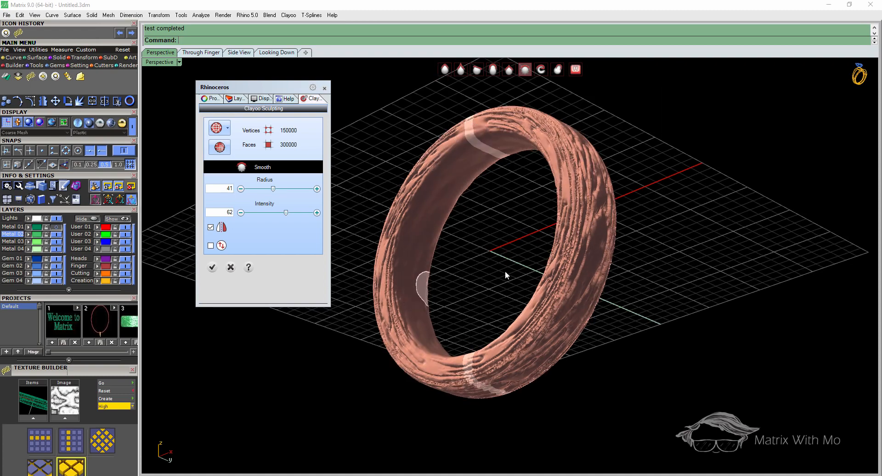
right_click_drag(506, 272, 620, 296)
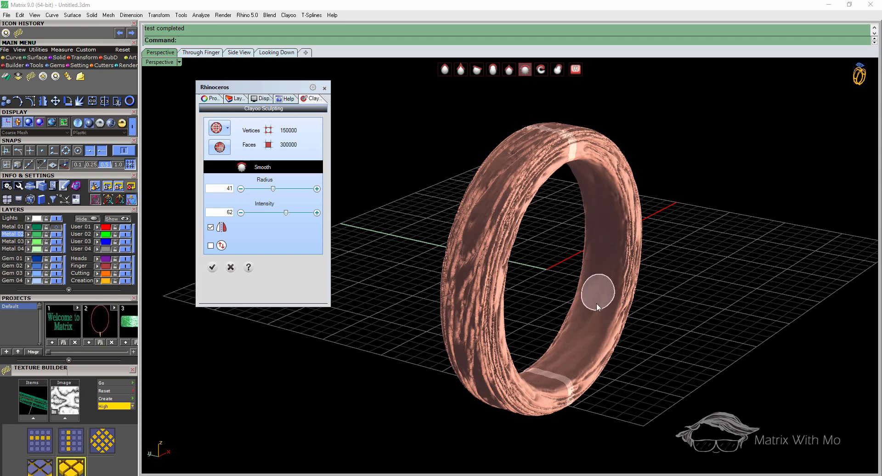
mouse_move(704, 362)
right_mouse_down()
mouse_move(662, 346)
mouse_move(461, 347)
mouse_move(354, 331)
mouse_move(326, 345)
mouse_move(343, 360)
mouse_move(388, 367)
mouse_move(633, 358)
mouse_move(615, 355)
right_mouse_up()
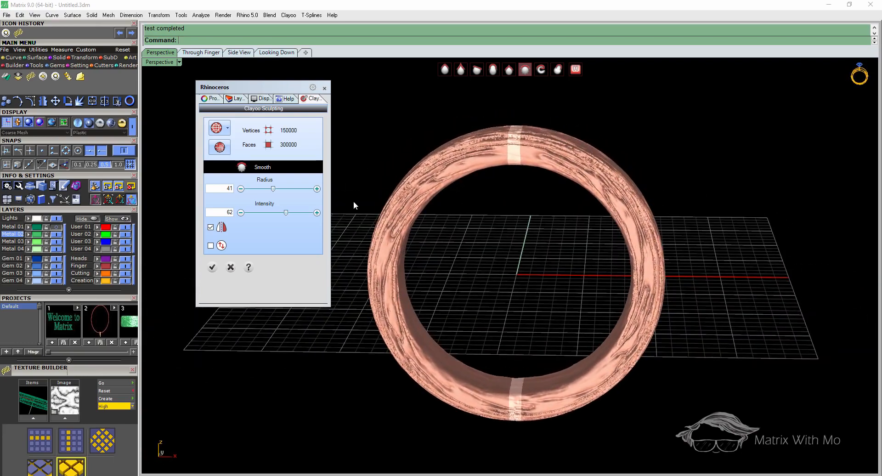
Step: Reduce the Smooth brush radius to 29 and smooth both side faces of the ring around their full circumference
right_click_drag(506, 238, 446, 256)
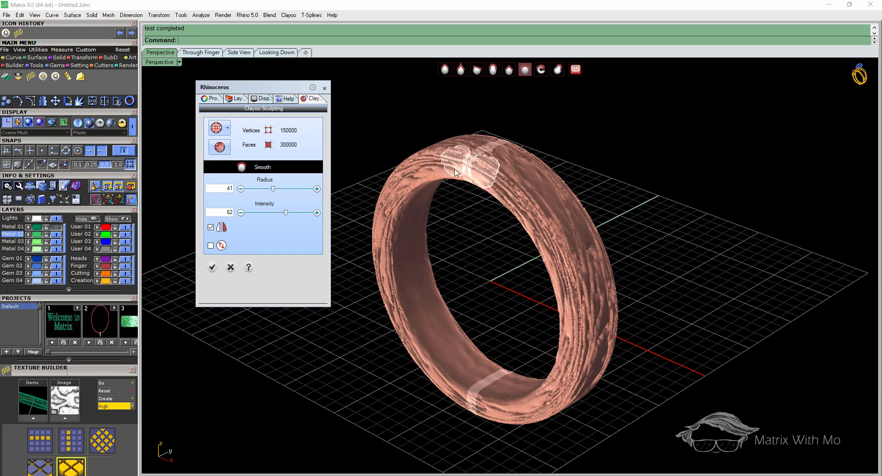
right_click_drag(478, 229, 494, 251)
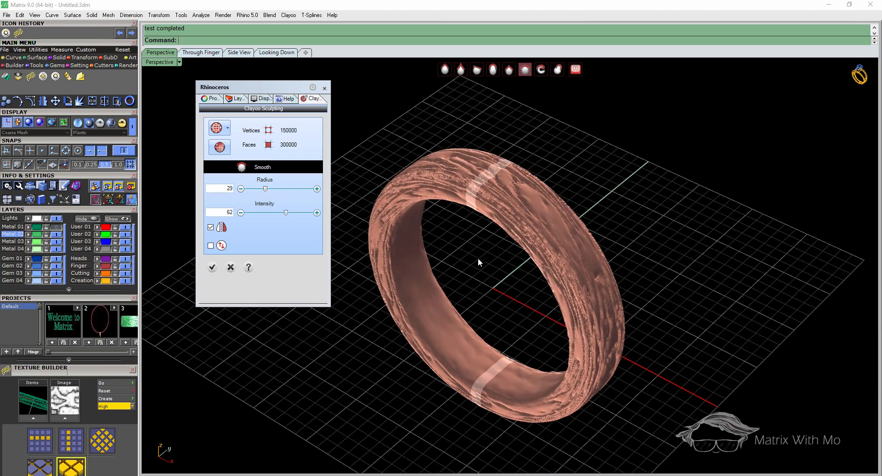
right_click_drag(479, 259, 474, 177)
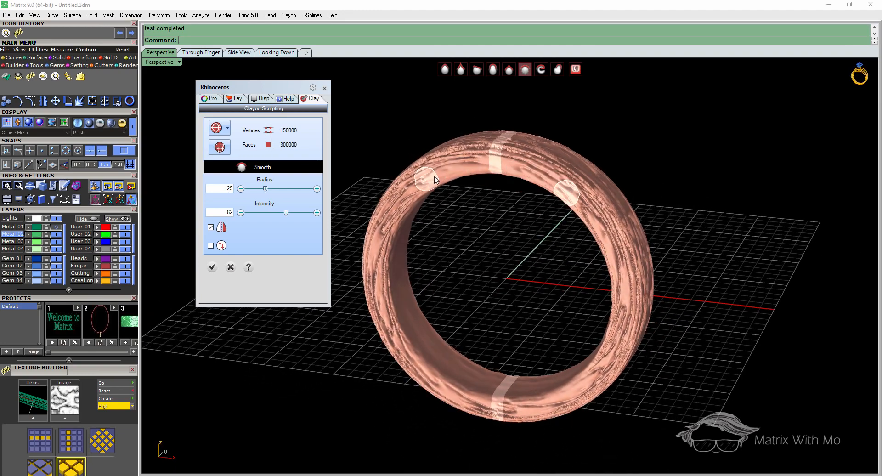
mouse_move(419, 188)
left_mouse_down()
mouse_move(405, 194)
mouse_move(388, 239)
mouse_move(388, 294)
mouse_move(384, 267)
mouse_move(410, 195)
mouse_move(376, 252)
mouse_move(383, 313)
mouse_move(423, 378)
mouse_move(476, 405)
left_mouse_up()
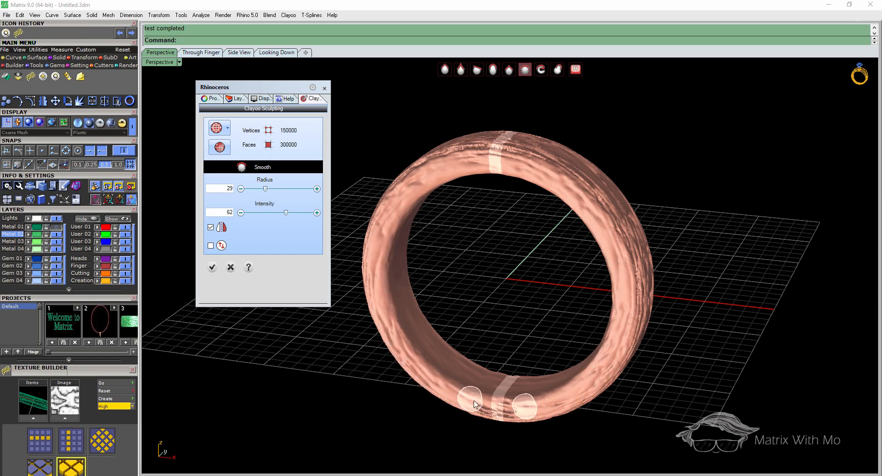
mouse_move(535, 397)
left_mouse_down()
mouse_move(509, 403)
mouse_move(588, 373)
mouse_move(579, 397)
mouse_move(548, 183)
mouse_move(626, 316)
mouse_move(550, 398)
left_mouse_up()
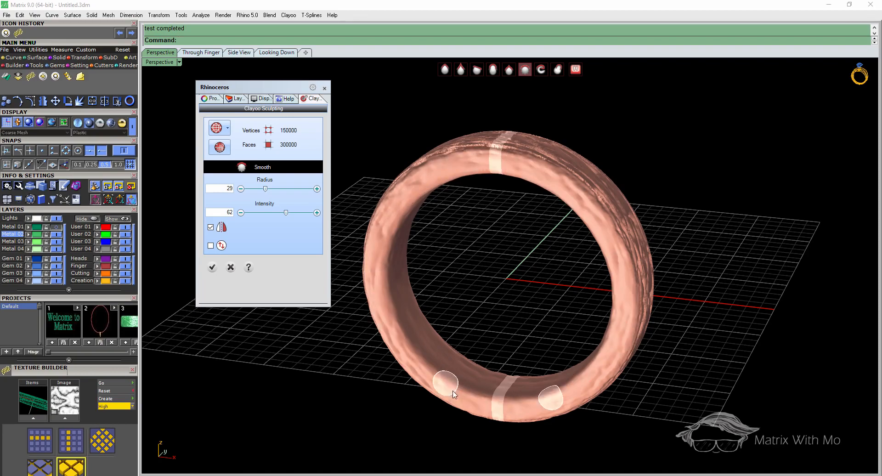
mouse_move(551, 398)
right_mouse_down()
mouse_move(445, 301)
mouse_move(626, 311)
mouse_move(536, 145)
right_mouse_up()
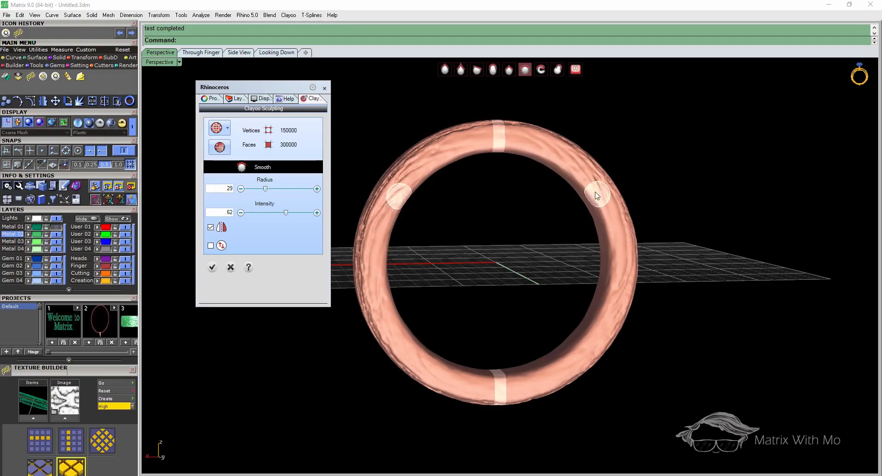
mouse_move(589, 218)
right_mouse_down()
mouse_move(666, 292)
mouse_move(572, 345)
mouse_move(731, 301)
mouse_move(622, 186)
right_mouse_up()
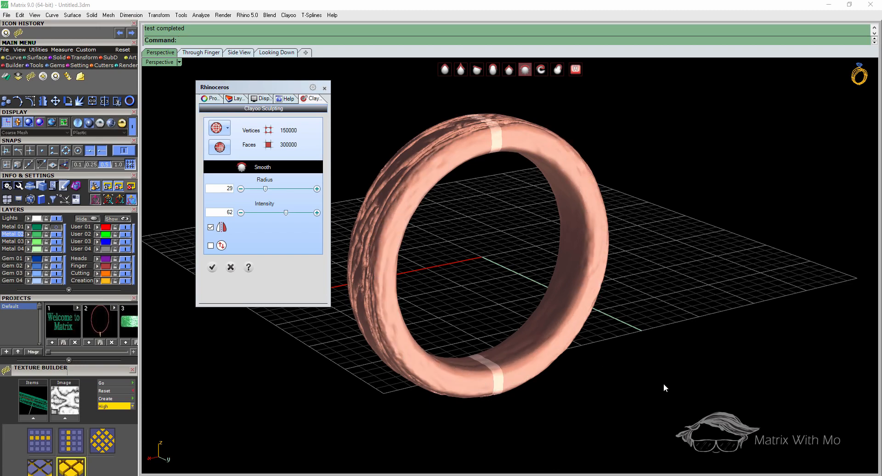
mouse_move(663, 383)
right_mouse_down()
mouse_move(607, 385)
mouse_move(667, 380)
mouse_move(591, 285)
right_mouse_up()
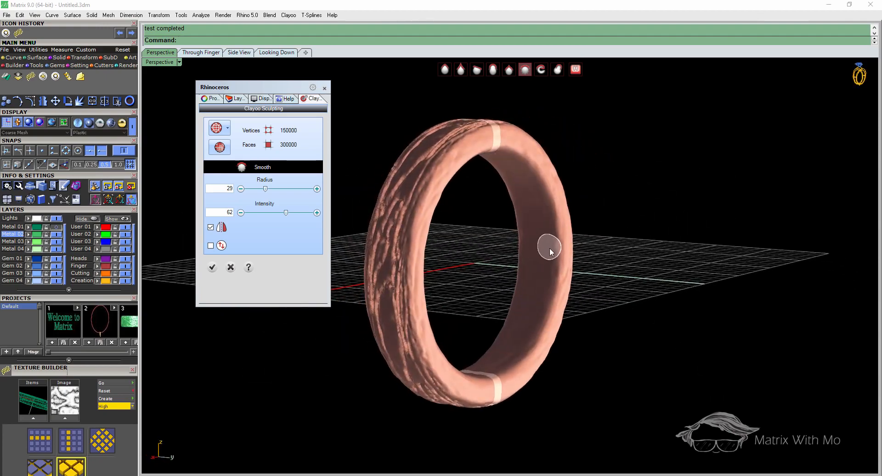
right_click_drag(647, 324, 527, 348)
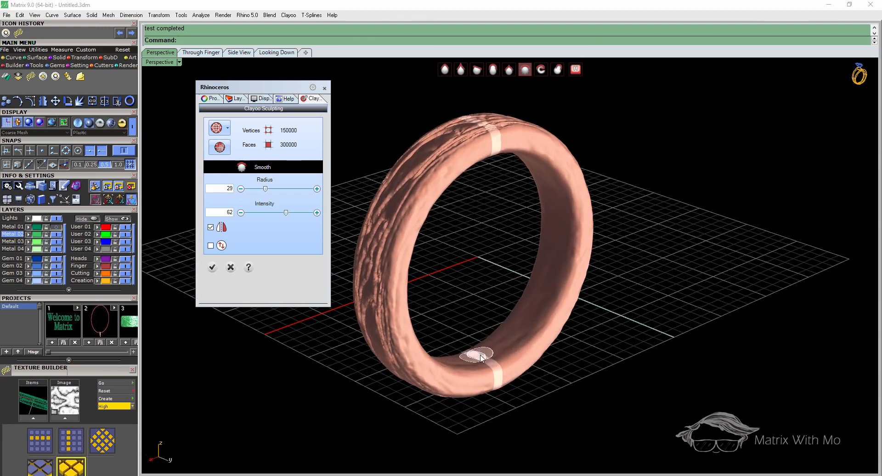
Step: Finish the Clayoo sculpting of the smoothed ring mesh and close the sculpting panel
right_click_drag(630, 342, 744, 346)
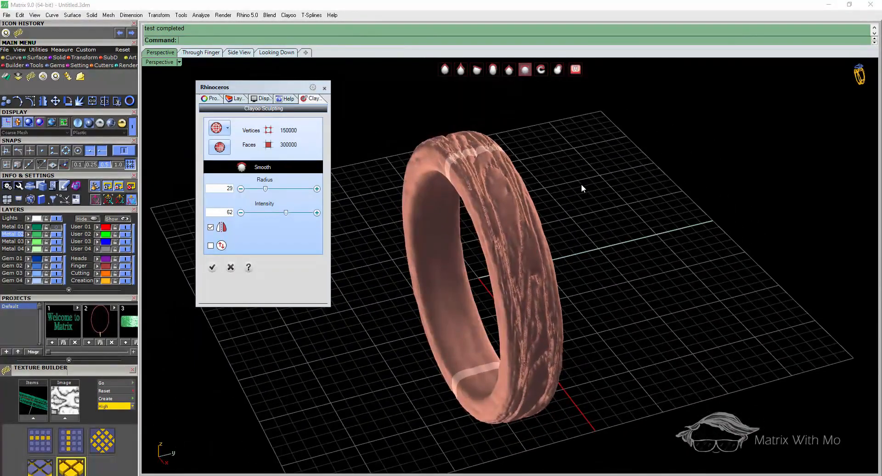
right_click_drag(582, 186, 614, 180)
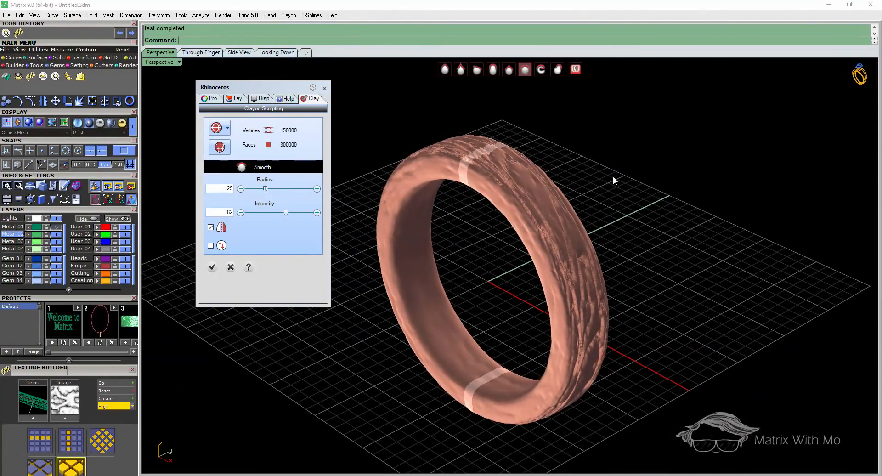
right_click_drag(676, 169, 584, 166)
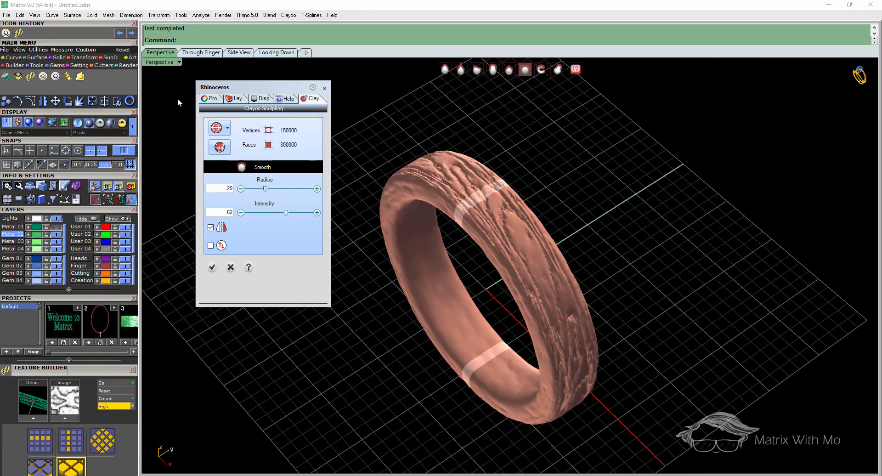
left_click(56, 77)
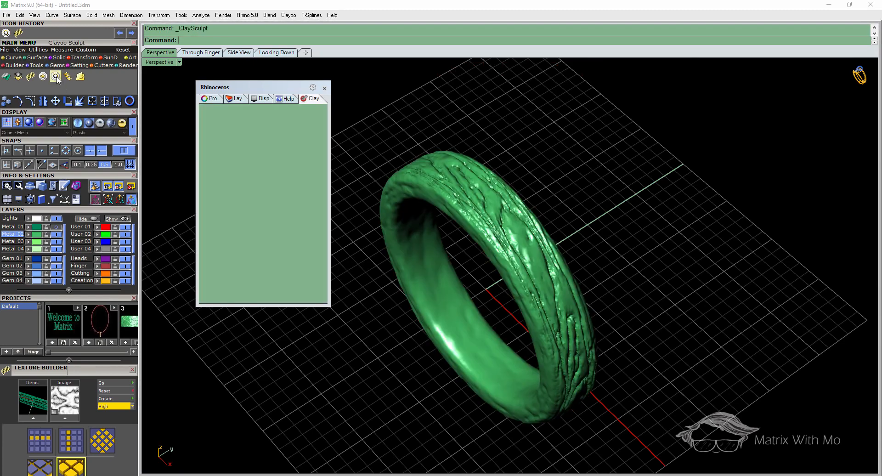
left_click(325, 89)
scroll(497, 140, "down", 3)
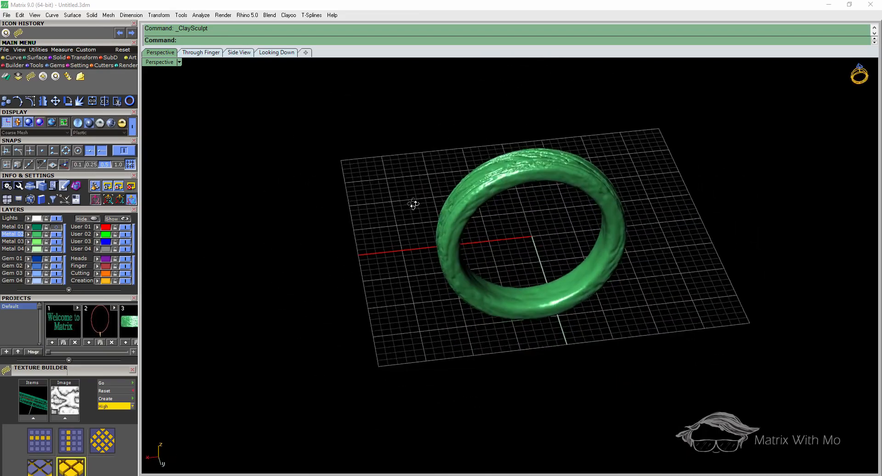